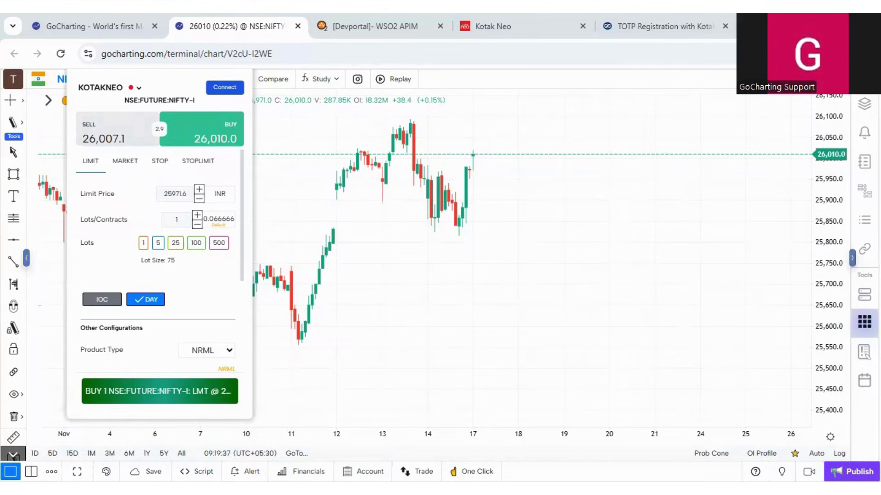
Open GoCharting's Kotak NEO broker form and enter the registered phone number
left_click(864, 323)
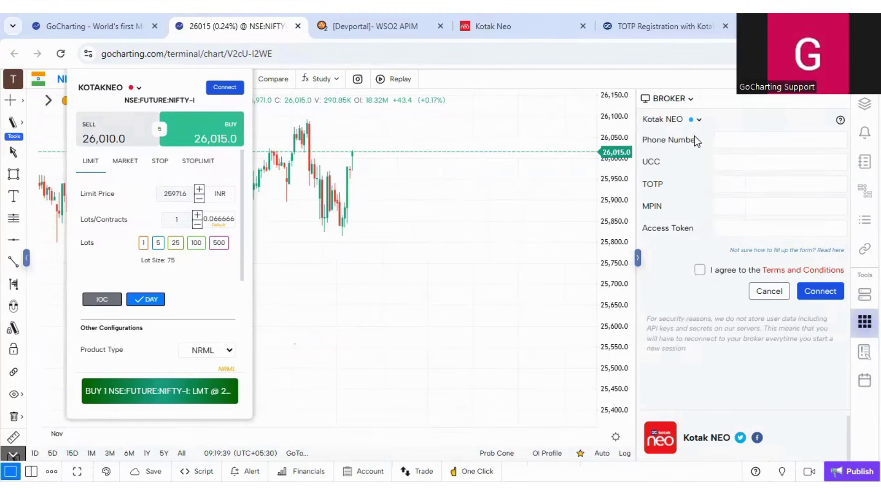
left_click(730, 140)
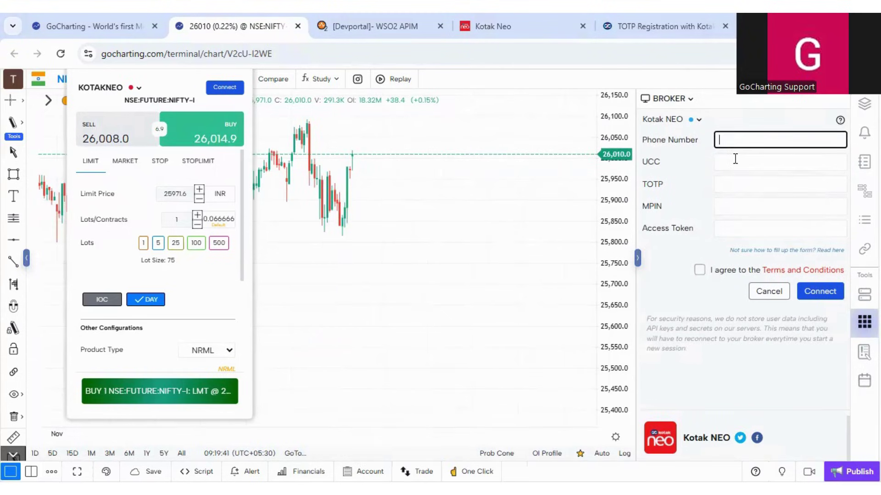
left_click(734, 158)
left_click(720, 205)
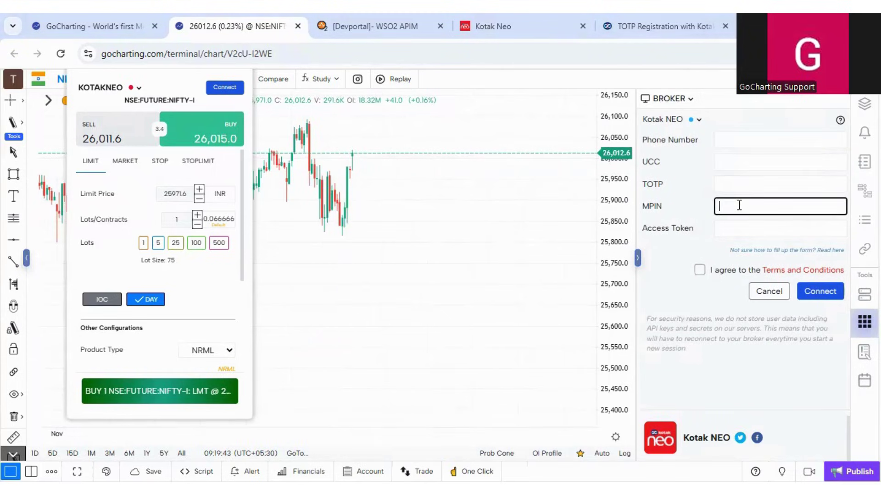
left_click(743, 137)
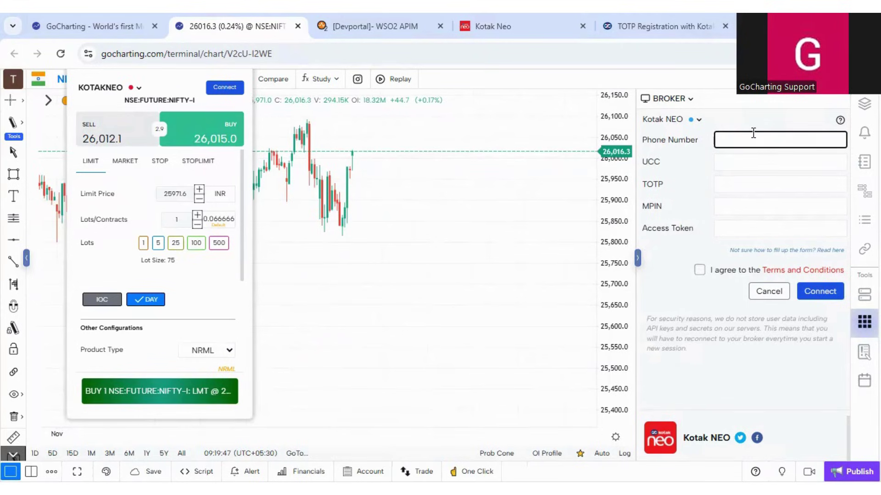
type("+91707")
Enter the client's UCC, then switch to the Kotak TOTP Registration page
key("Tab")
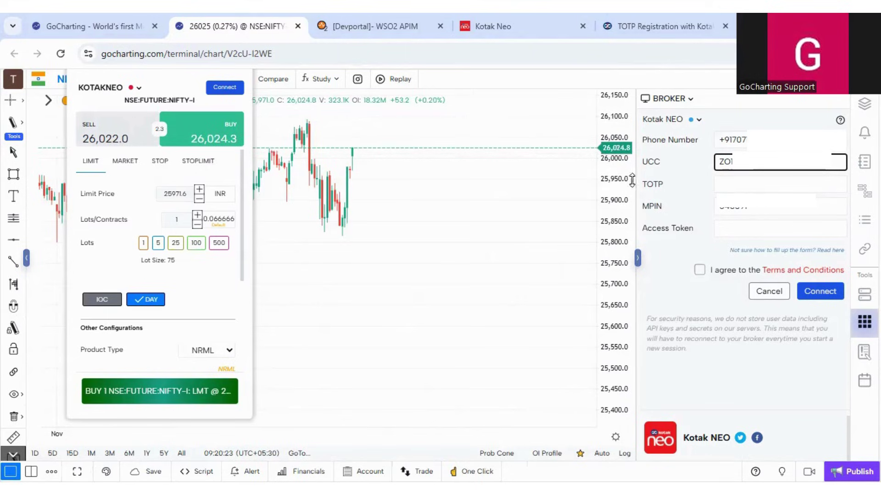
left_click(654, 21)
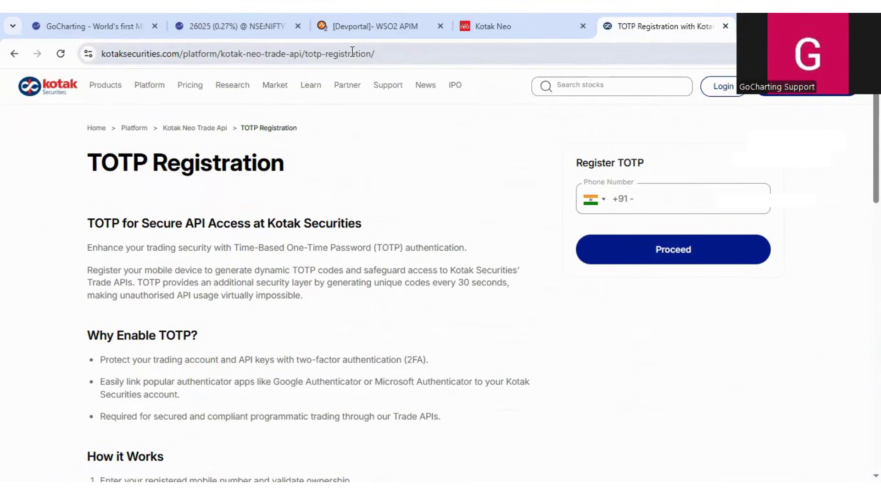
Submit the account's phone number for OTP verification on the TOTP Registration page
left_click(655, 205)
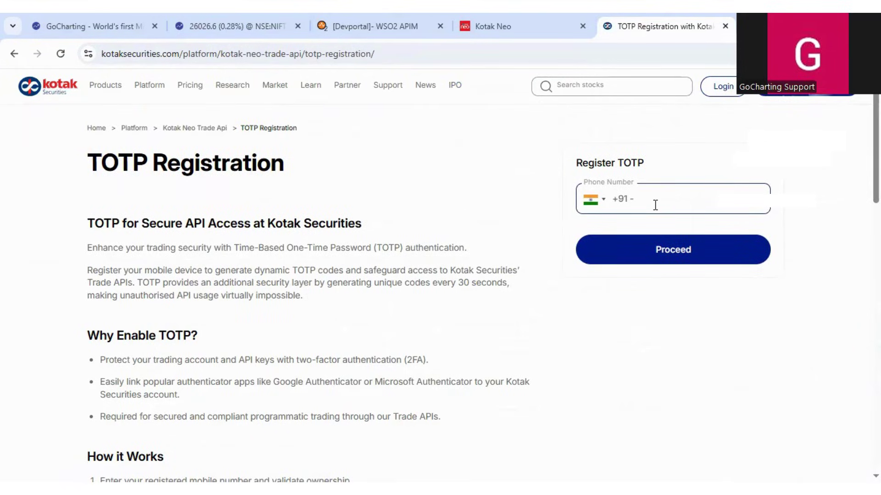
type("707")
left_click(661, 259)
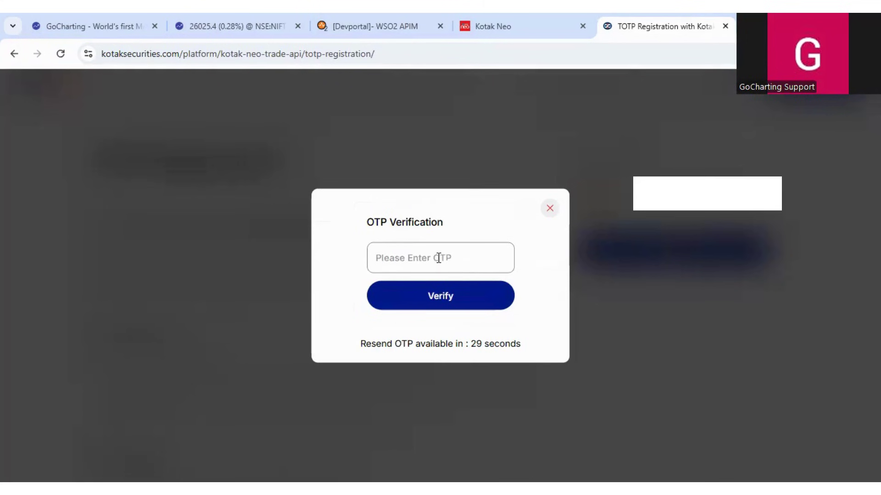
Verify the received OTP, confirm the client code and choose Register TOTP
left_click(439, 258)
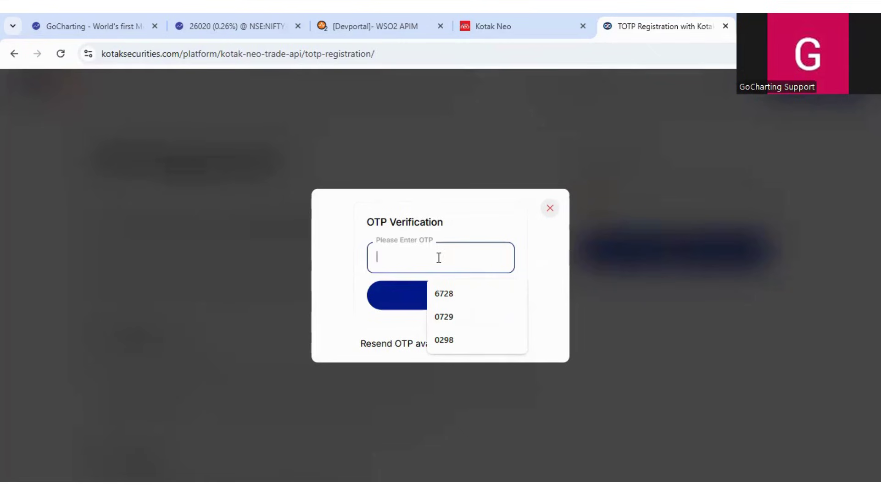
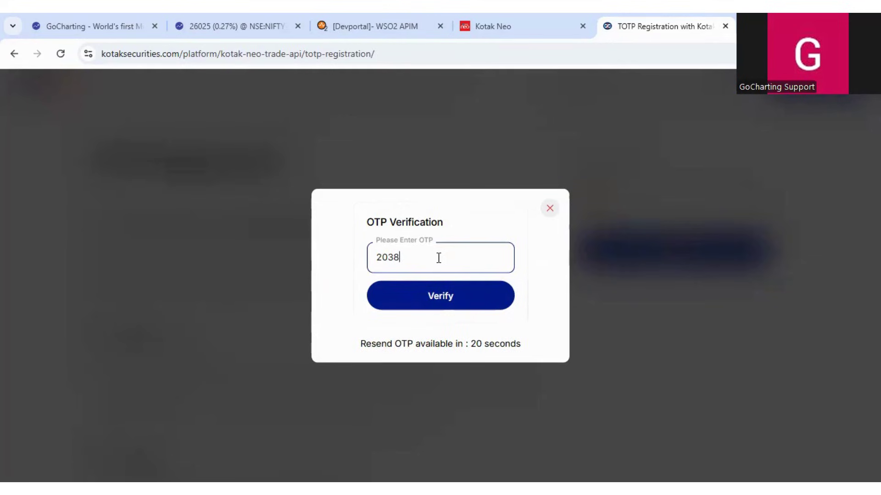
left_click(442, 309)
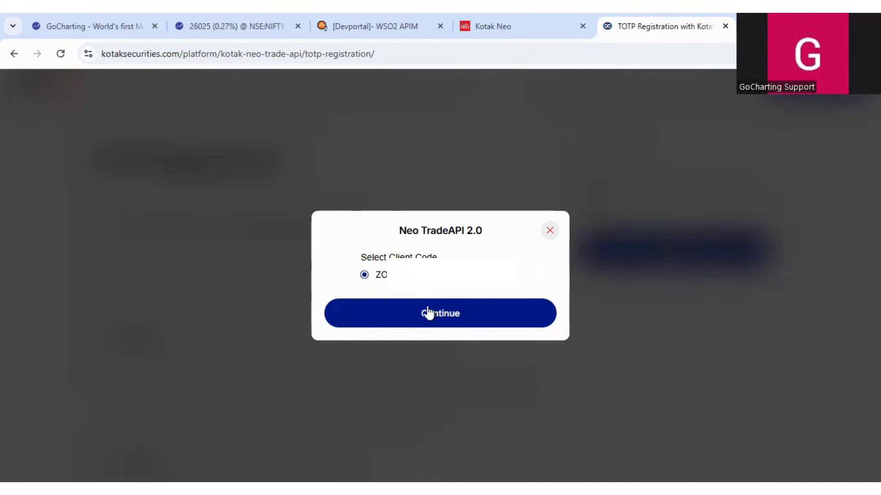
left_click(451, 319)
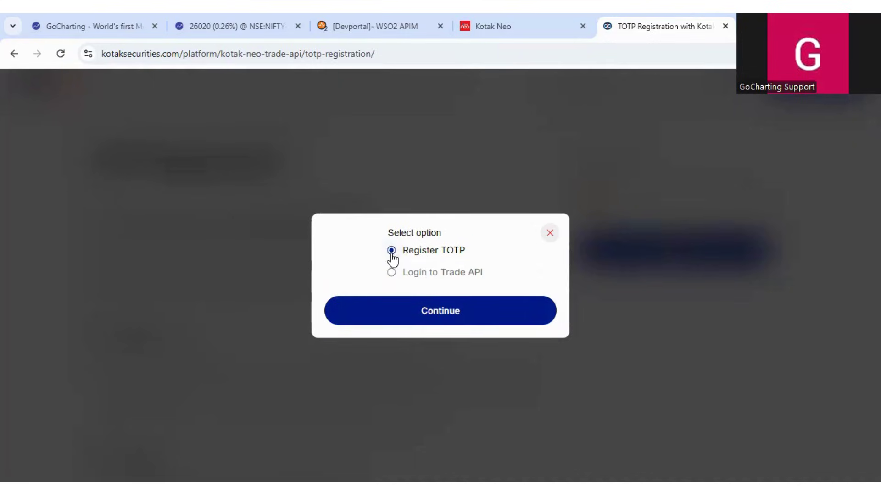
left_click(432, 313)
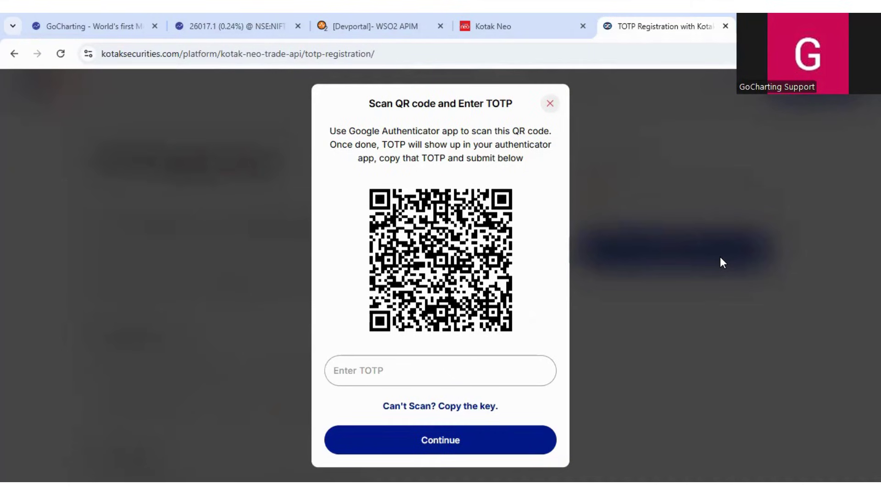
Submit the six-digit code from Google Authenticator to finish TOTP registration
left_click(417, 370)
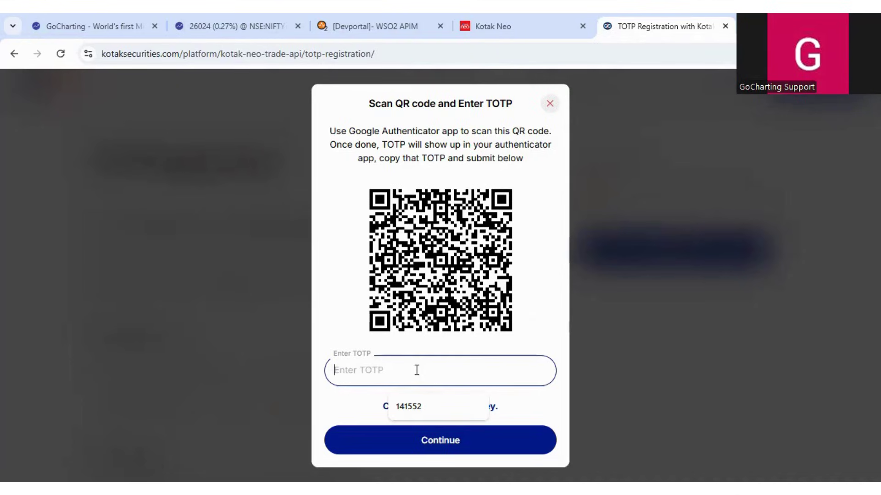
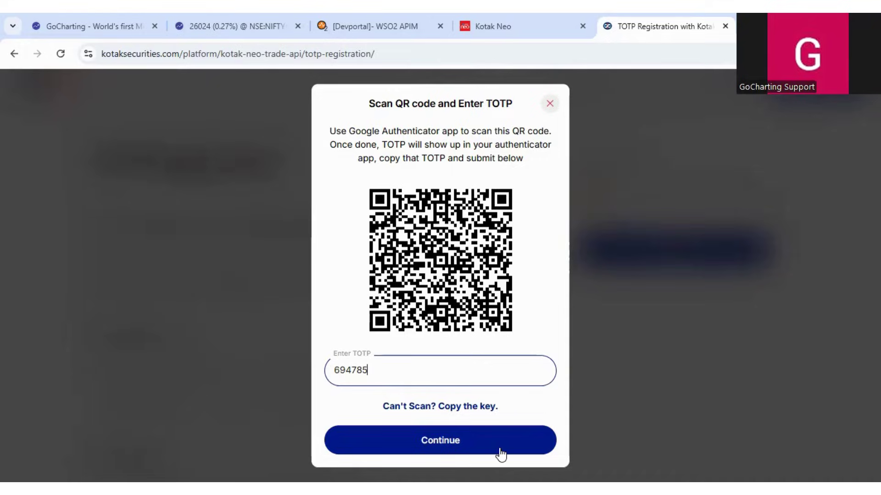
left_click(500, 454)
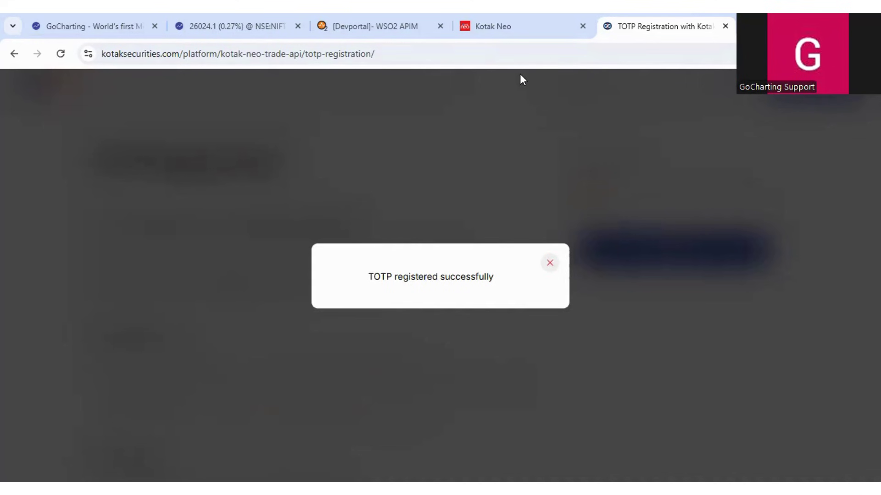
Check the GoCharting TOTP and Access Token fields, then move to the Kotak Neo web app
left_click(239, 14)
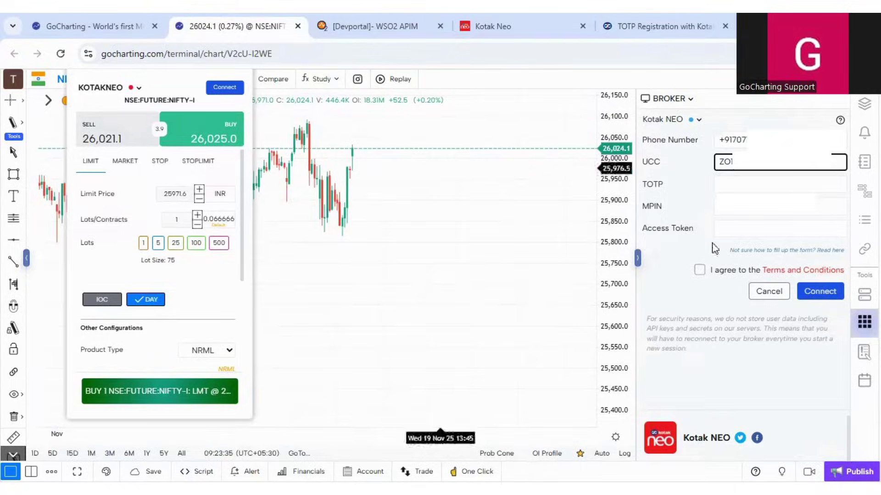
left_click(748, 186)
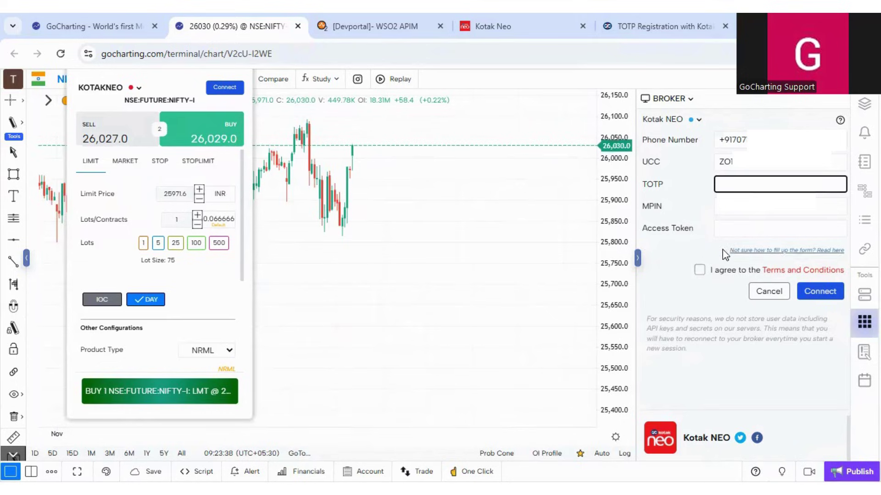
left_click(730, 229)
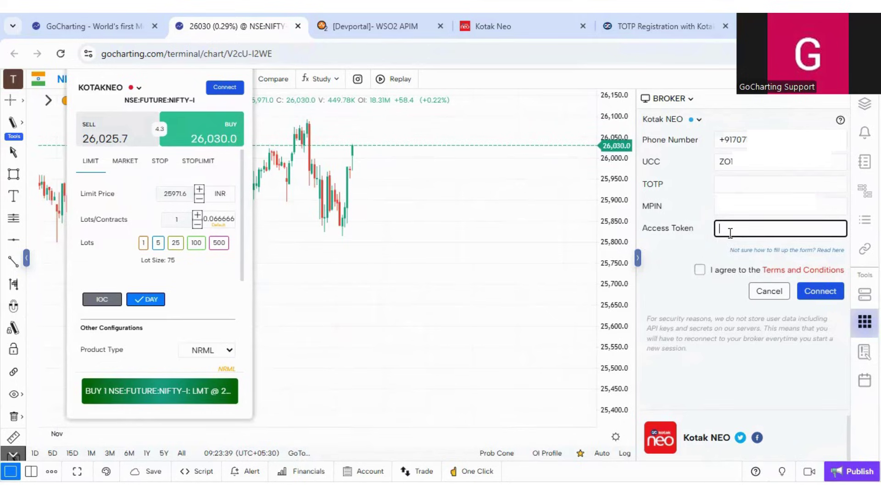
left_click(405, 23)
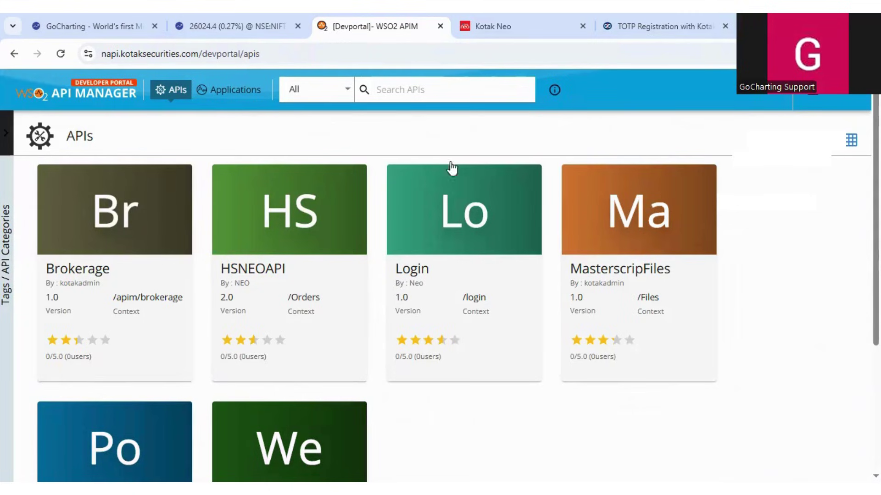
left_click(547, 15)
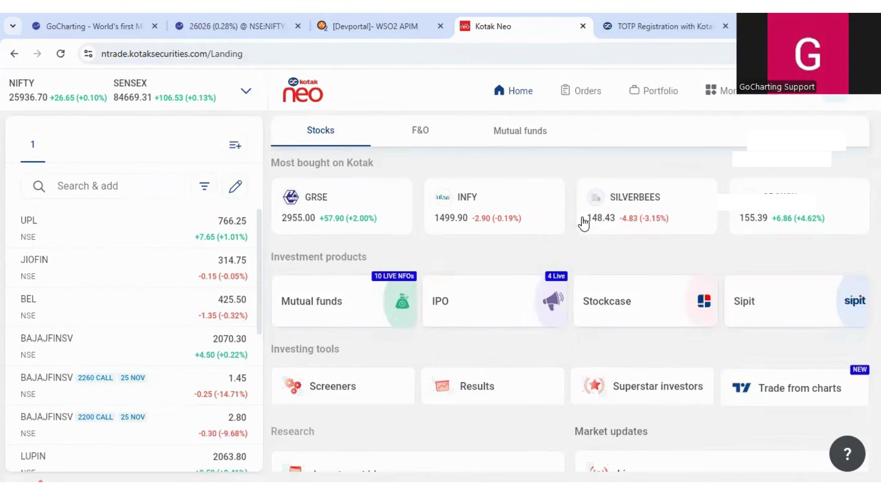
Copy the Default Application's access token from Neo Trade API and return to GoCharting
left_click(725, 96)
scroll(603, 330, "down", 1)
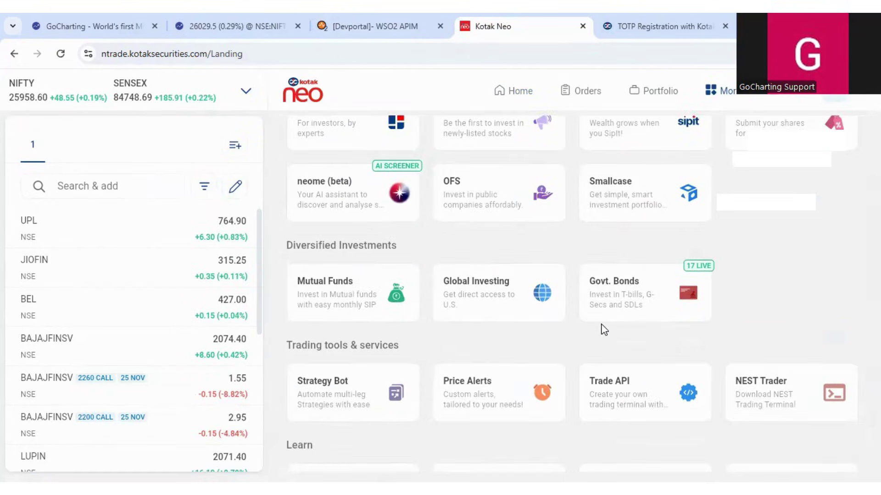
left_click(603, 329)
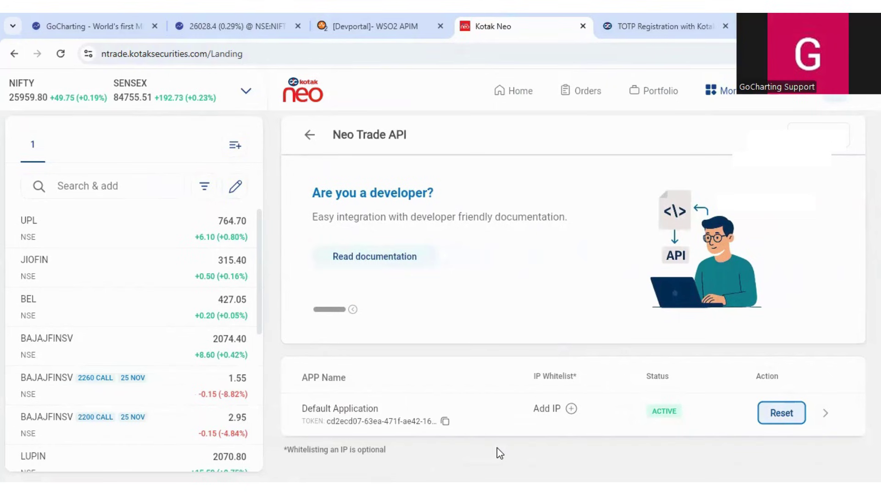
left_click(445, 421)
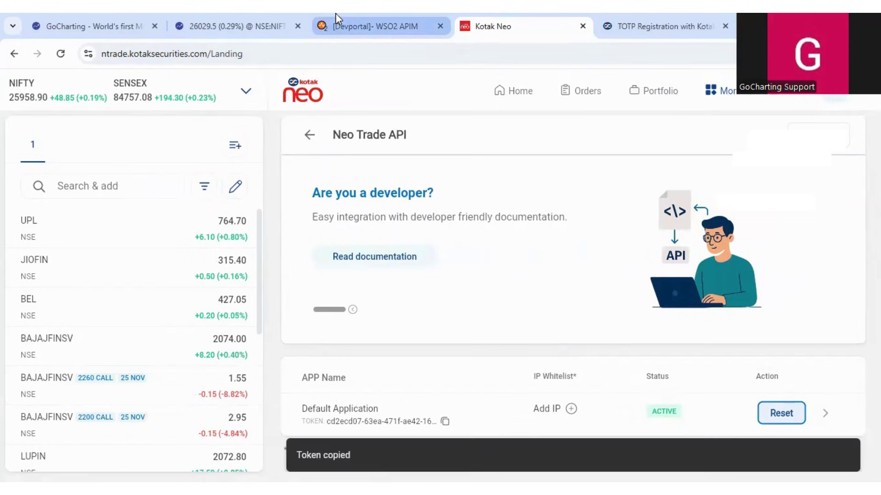
left_click(232, 26)
Paste the access token, enter the current authenticator code, accept the terms and connect
right_click(749, 227)
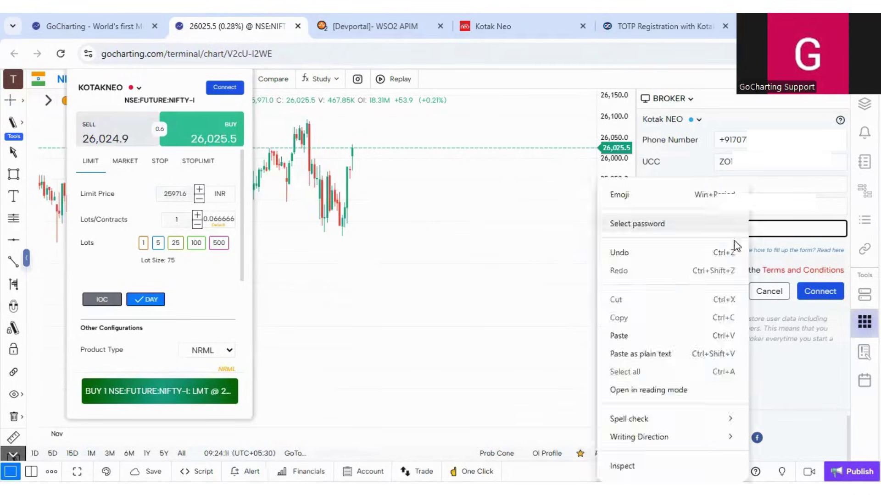
left_click(651, 342)
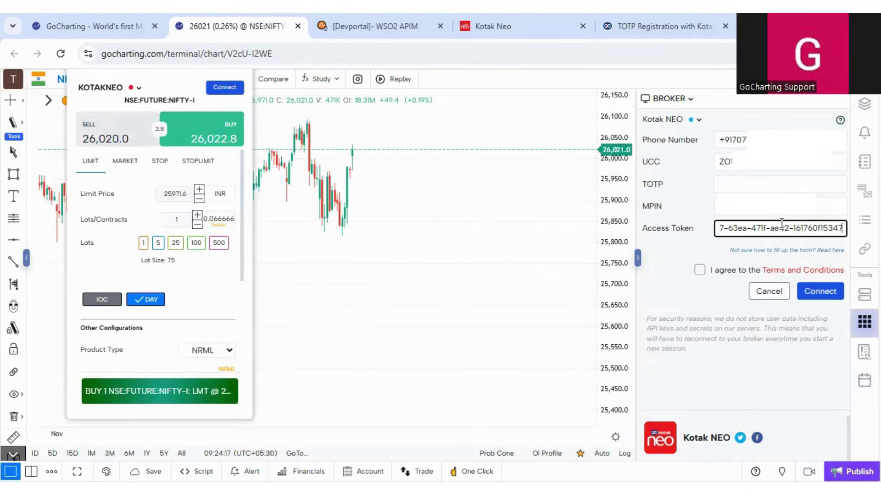
left_click(762, 183)
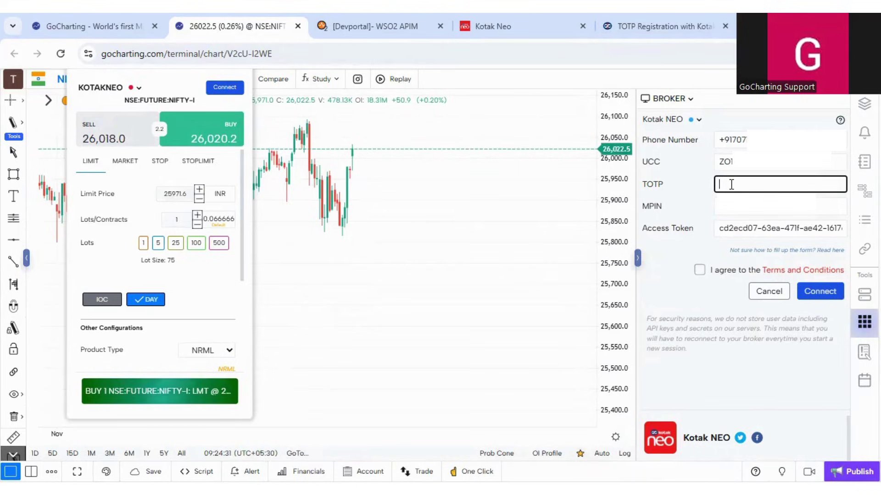
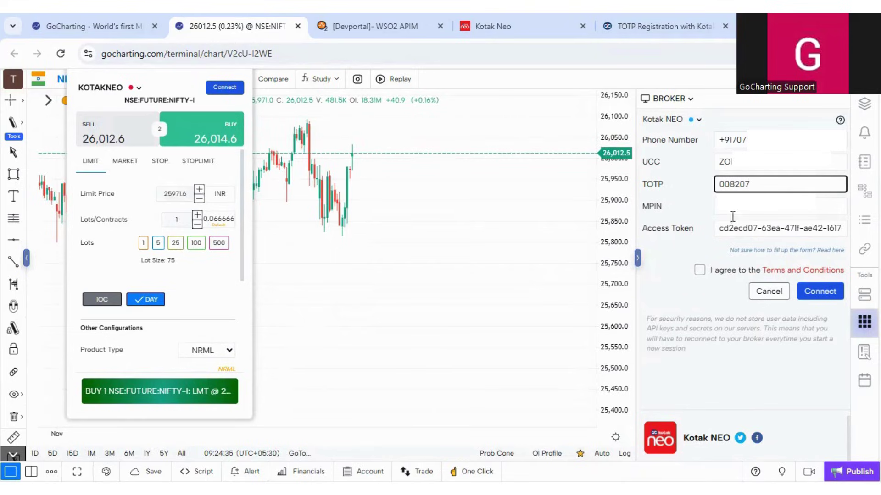
left_click(700, 269)
left_click(818, 292)
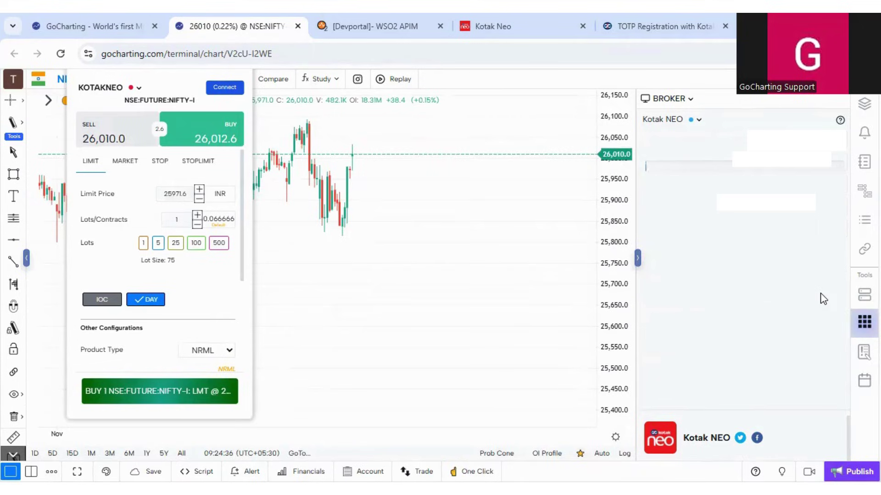